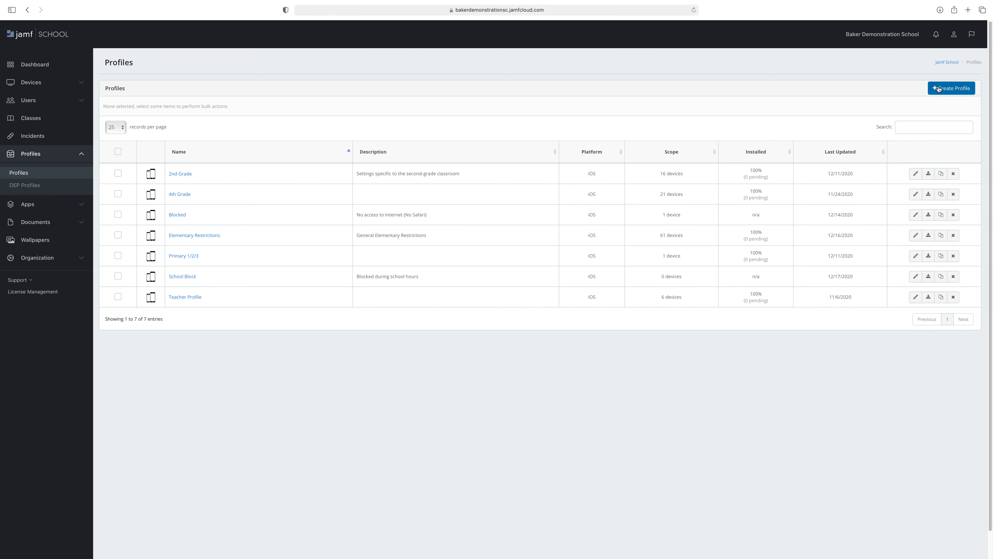
pyautogui.click(29, 173)
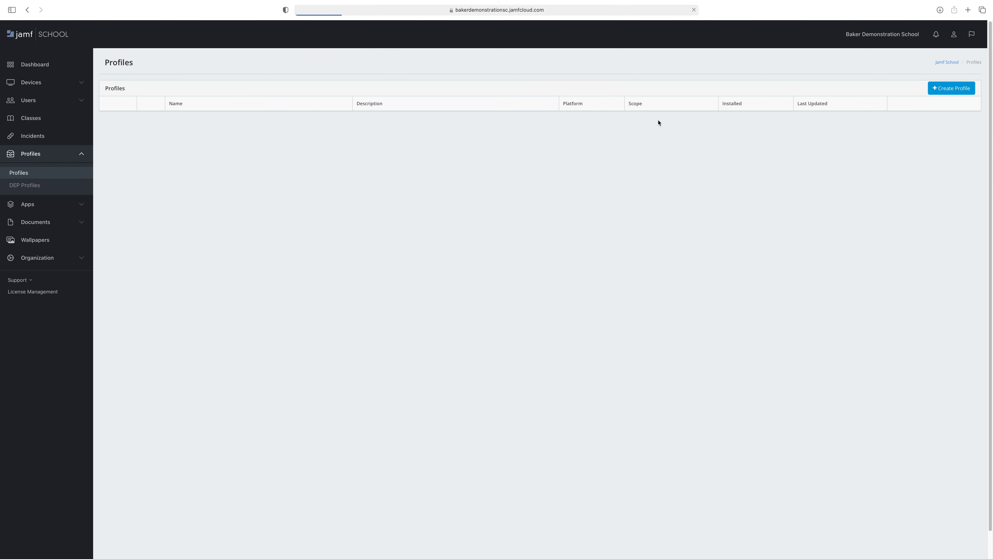
pyautogui.click(948, 89)
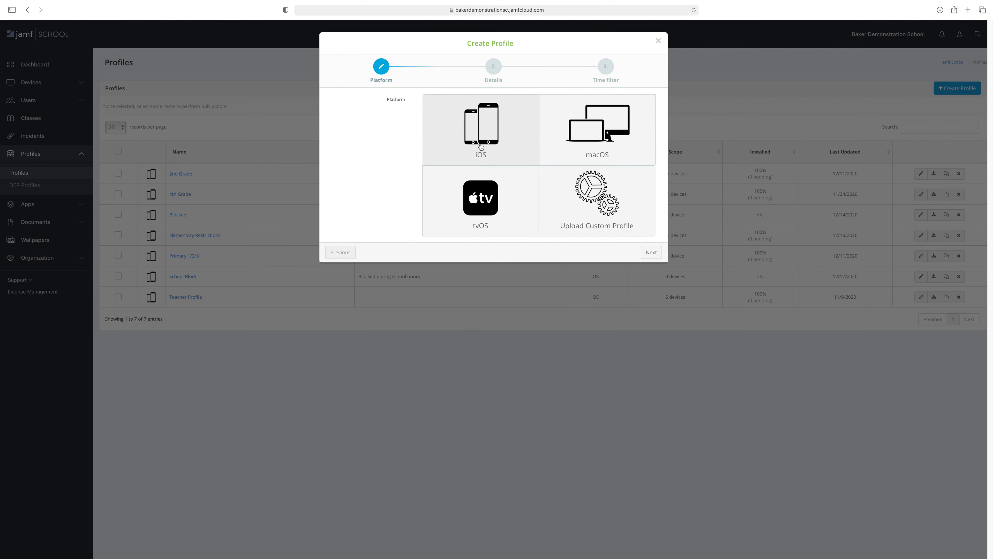
pyautogui.click(480, 130)
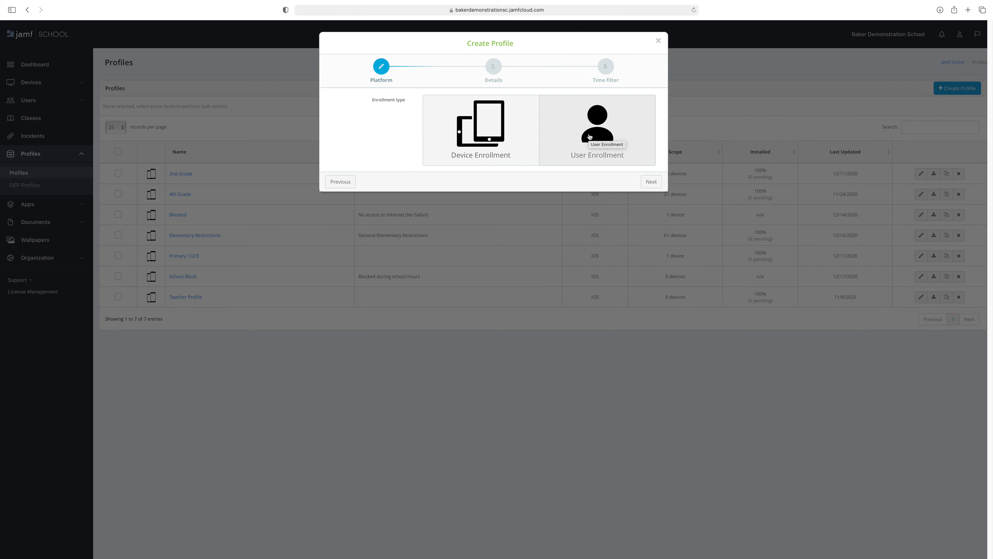
pyautogui.click(495, 133)
pyautogui.click(650, 180)
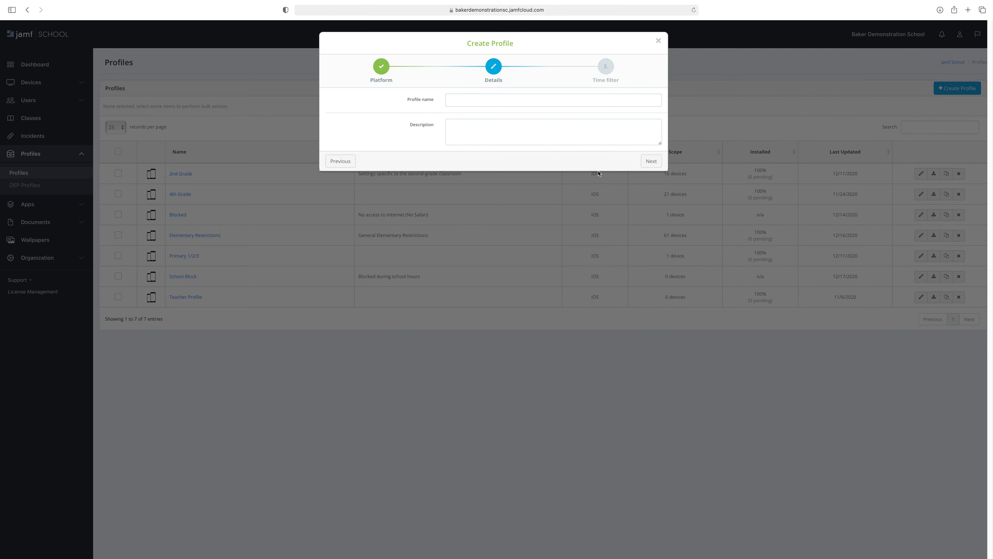
pyautogui.click(464, 102)
pyautogui.click(462, 129)
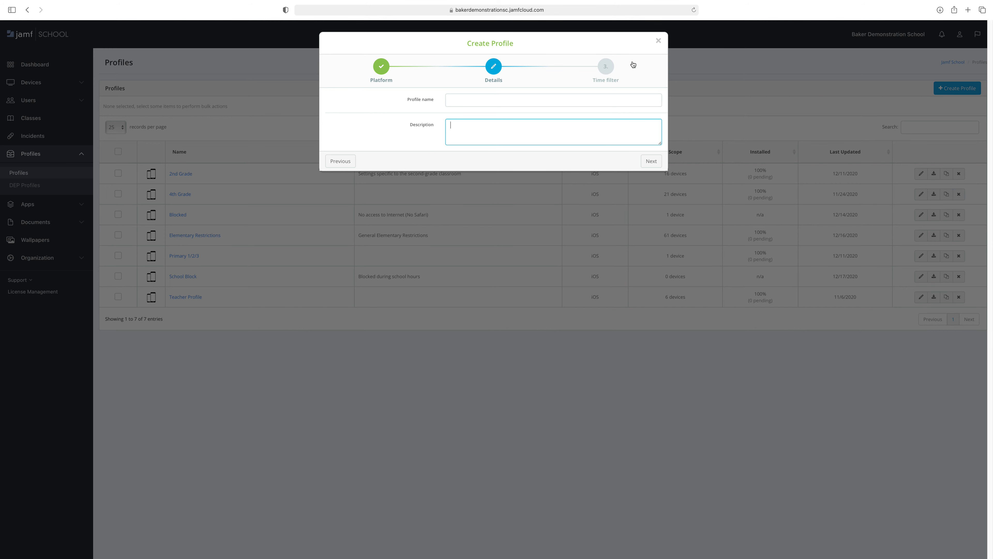
pyautogui.click(658, 42)
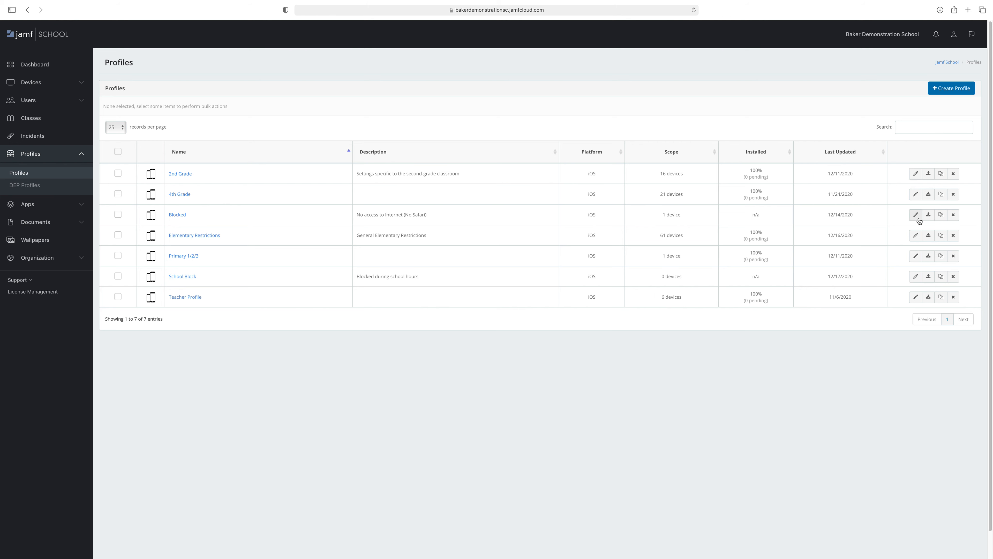
# Step: Duplicate the Blocked profile, keeping iOS as the duplicated profile platform
pyautogui.click(940, 216)
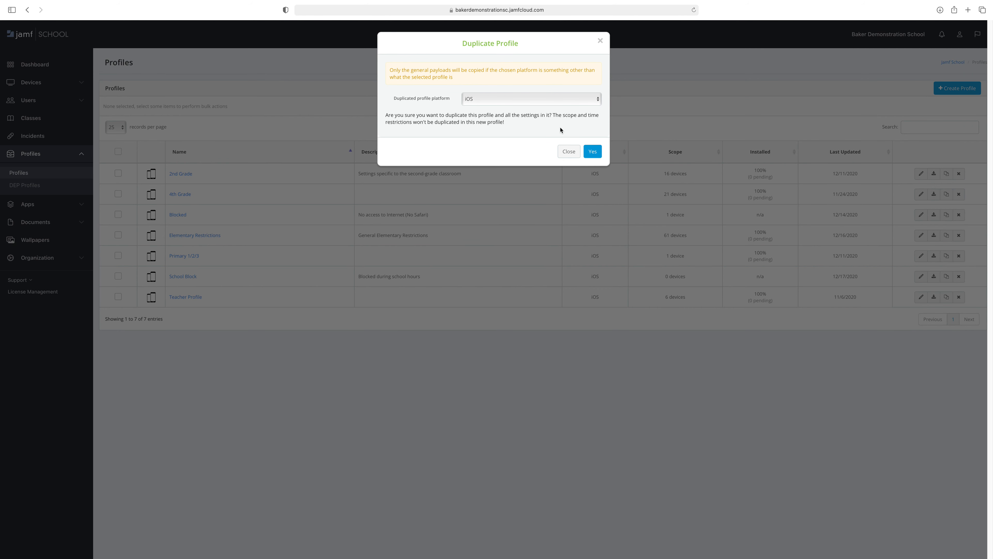
pyautogui.click(517, 104)
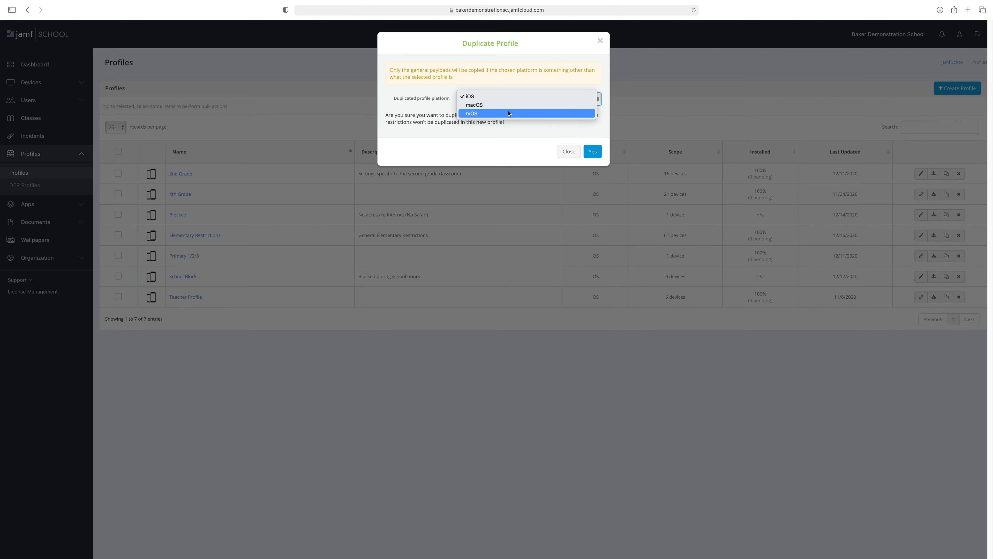
pyautogui.click(513, 101)
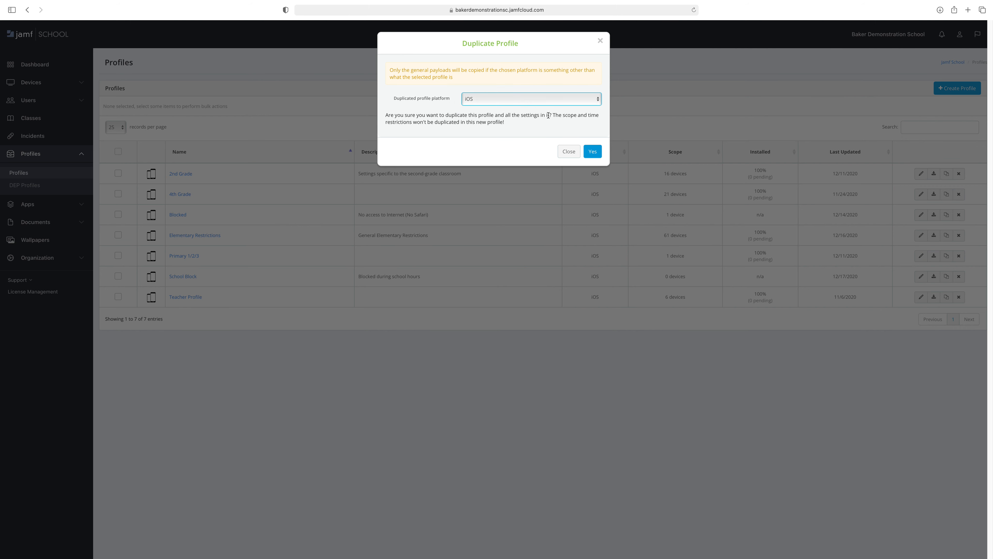
pyautogui.click(593, 151)
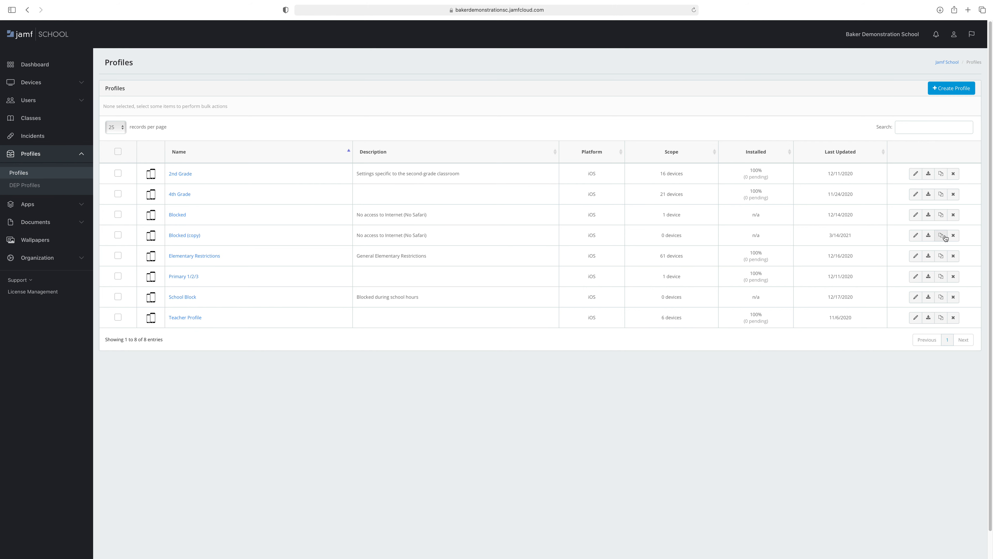
# Step: Open the copied profile for editing and rename it Baker Students Wi-Fi
pyautogui.click(916, 235)
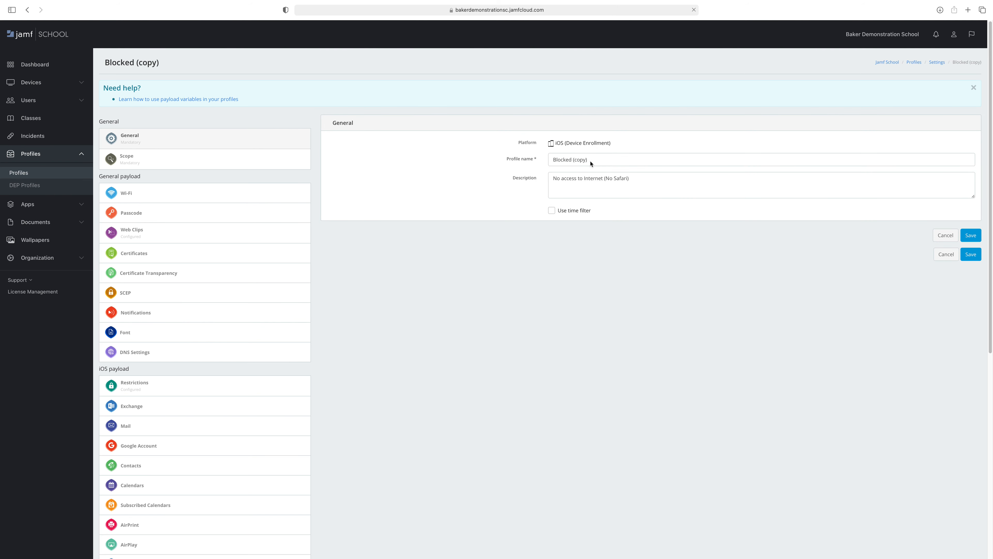
pyautogui.click(551, 160)
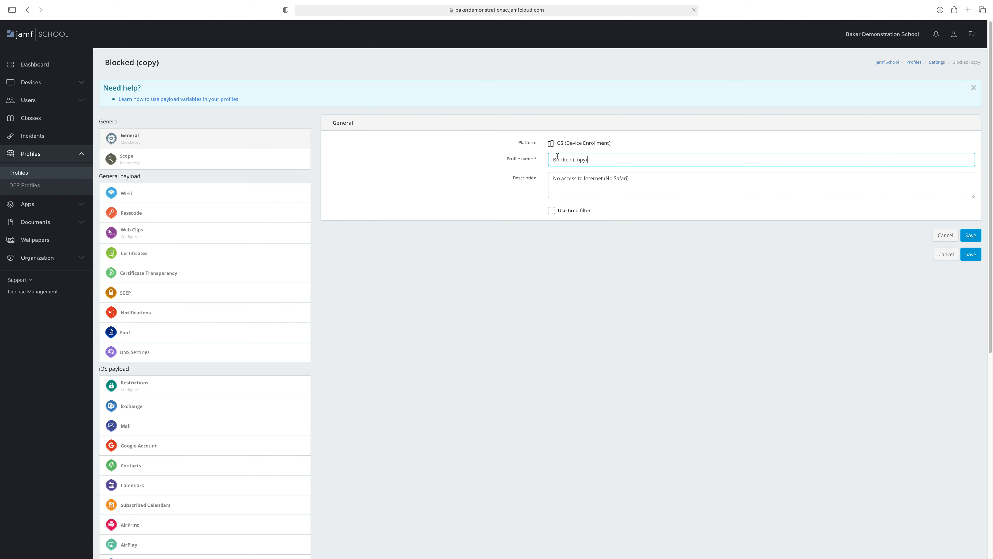
pyautogui.tripleClick(577, 156)
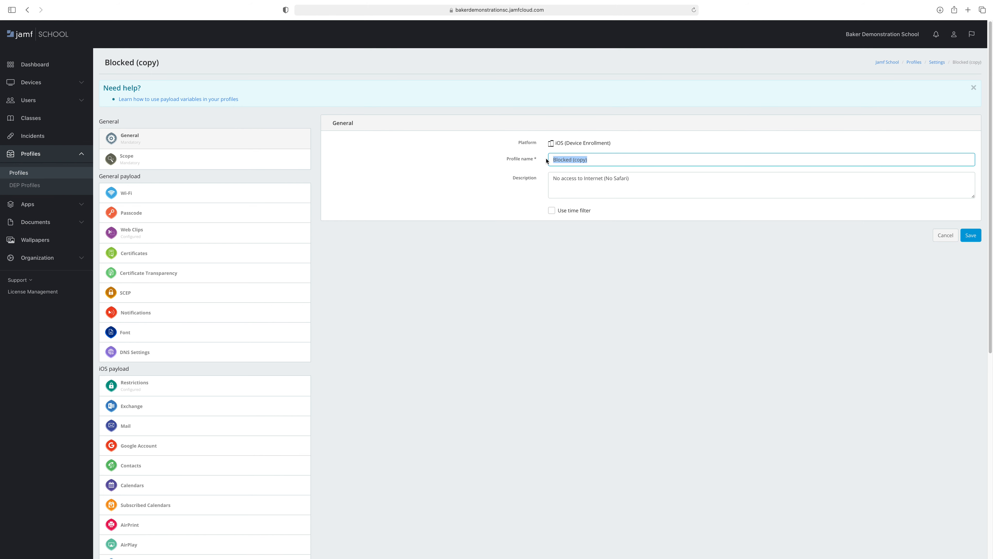
pyautogui.write('Baker Students Wi-Fi')
pyautogui.press('Tab')
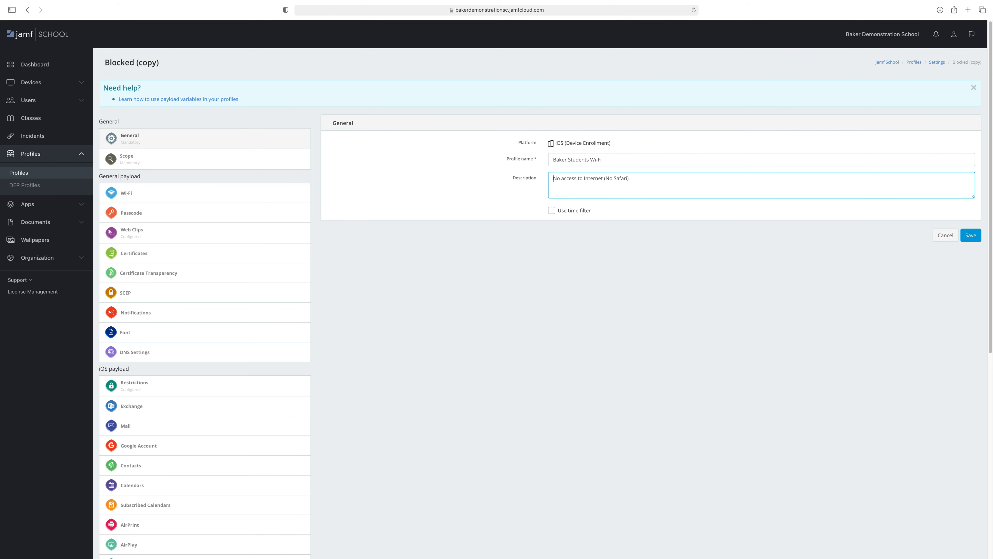
# Step: Replace the description with Students Only Wireless Connection and save the profile
pyautogui.press('super+a')
pyautogui.press('BackSpace')
pyautogui.write('Students Only Wireless Connecvtio')
pyautogui.press('BackSpace')
pyautogui.press('BackSpace')
pyautogui.press('BackSpace')
pyautogui.write('tion')
pyautogui.click(977, 238)
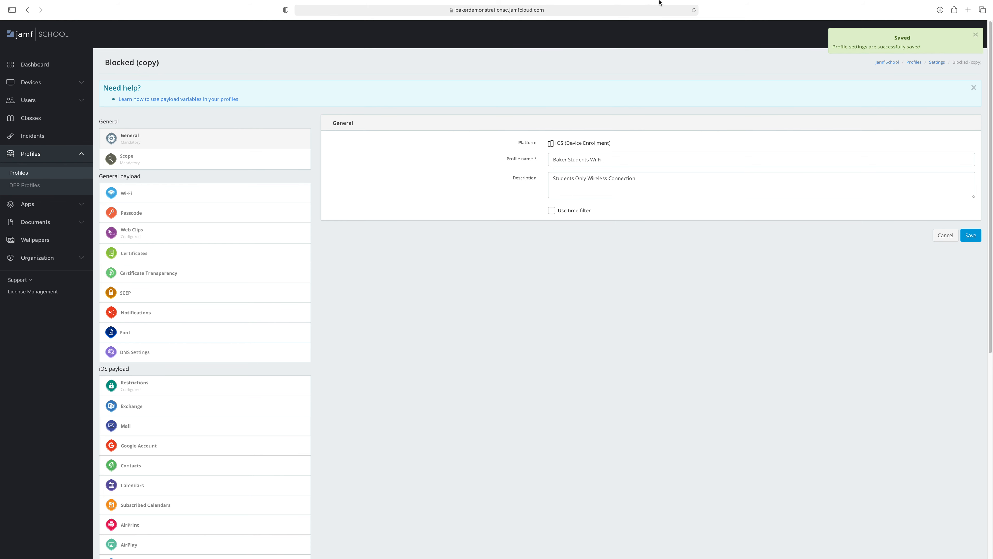
# Step: Reload the page and configure a Wi-Fi payload with the network SSID Baker-Students
pyautogui.click(694, 11)
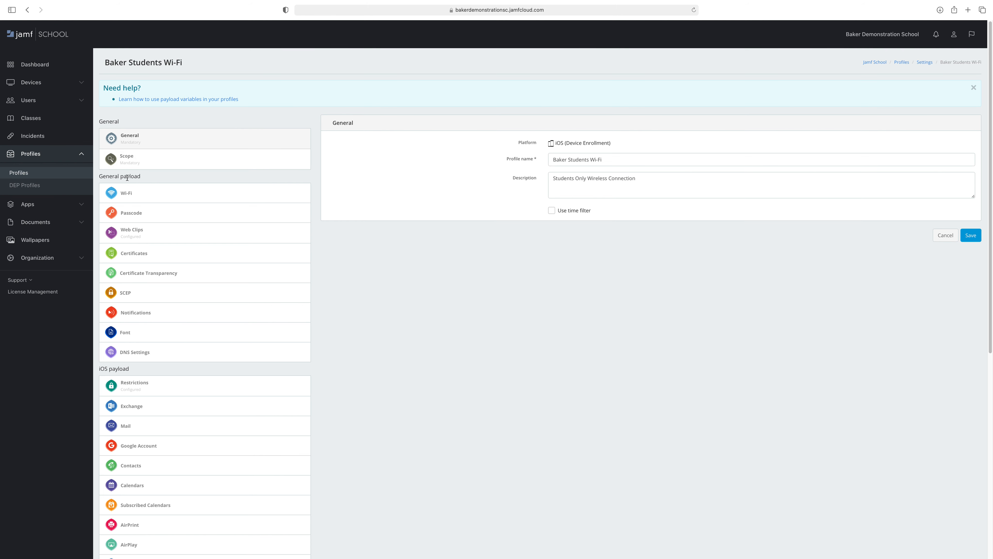
pyautogui.click(130, 195)
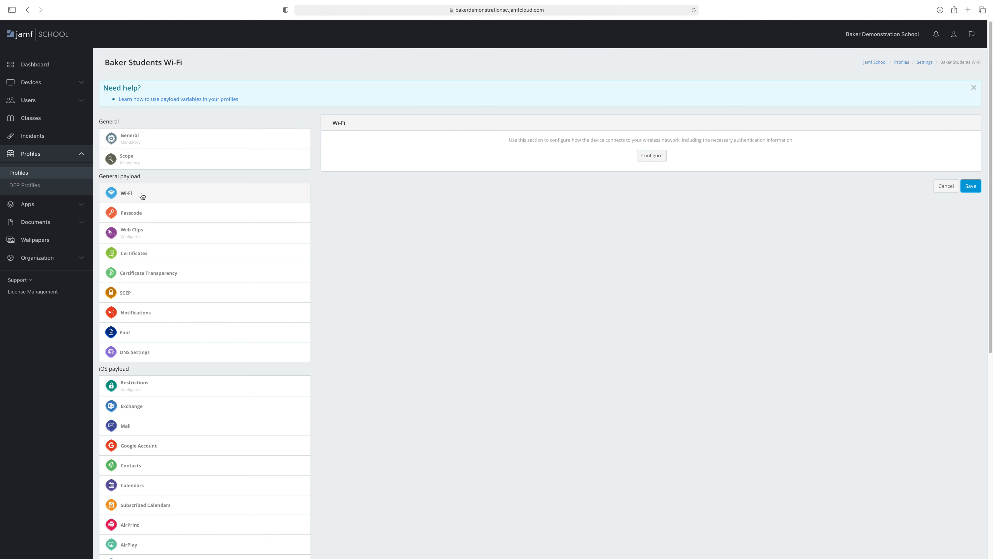
pyautogui.click(652, 156)
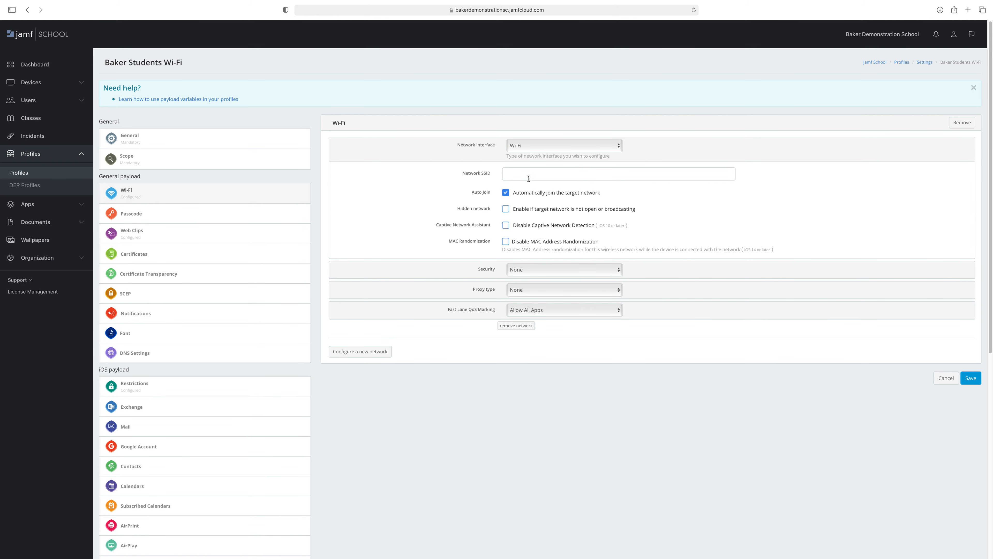
pyautogui.write('Baker')
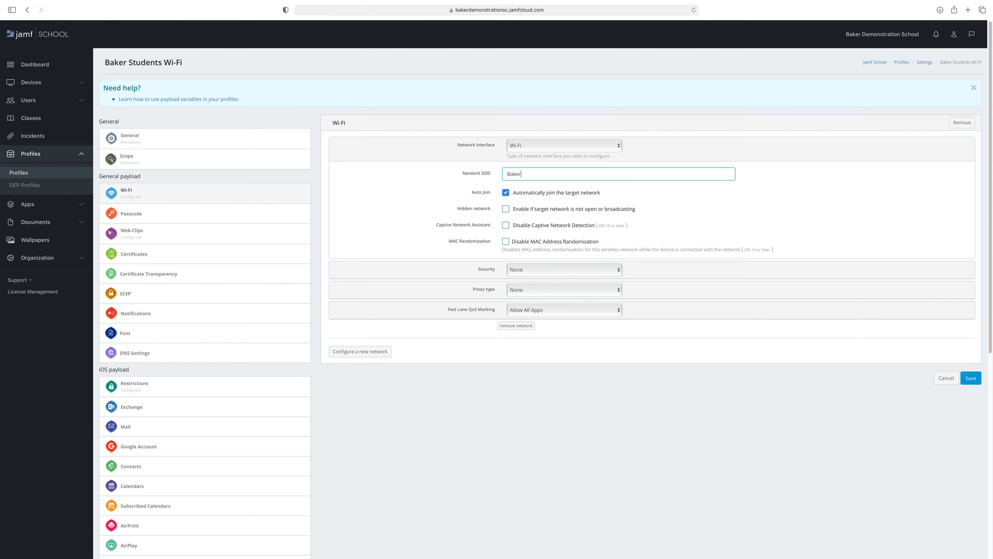
pyautogui.write('-Students')
# Step: Set the Wi-Fi security to WPA2 and enter the network password
pyautogui.click(530, 270)
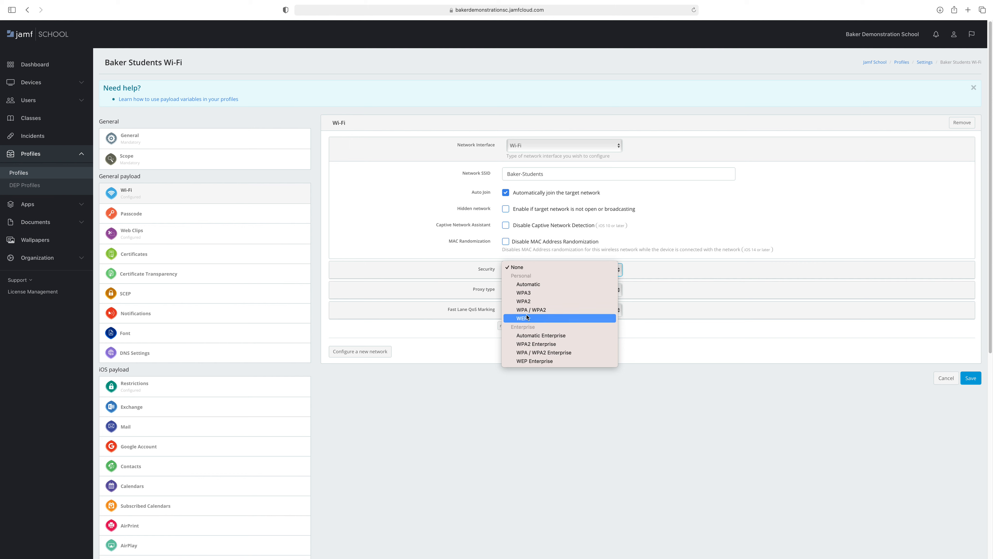
pyautogui.click(535, 301)
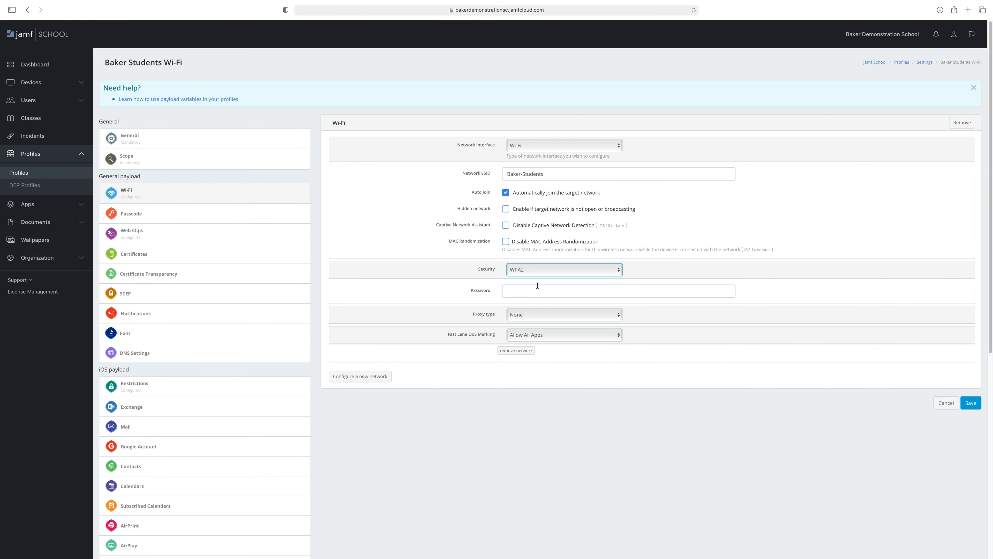
pyautogui.click(543, 271)
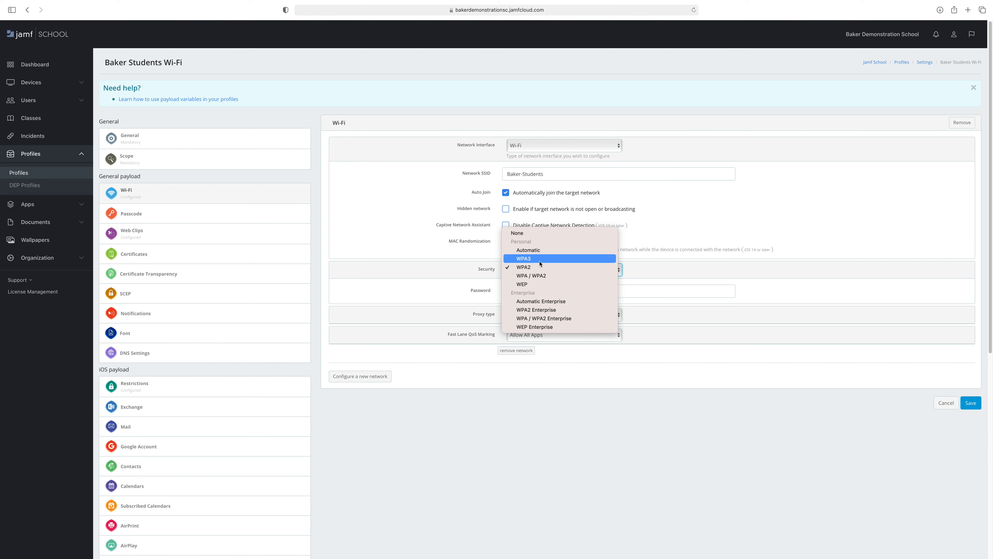
pyautogui.click(538, 267)
pyautogui.click(523, 295)
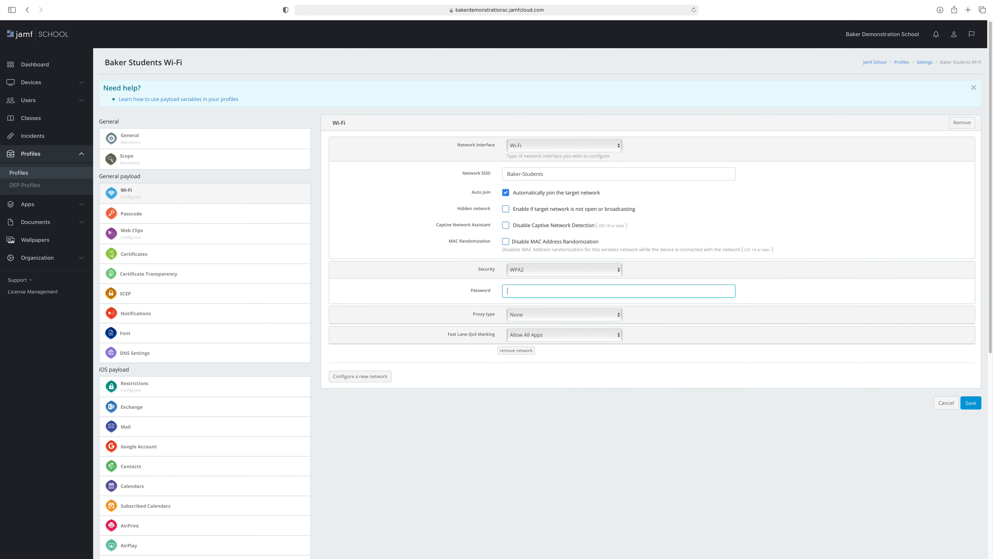
# Step: Keep Fast Lane QoS Marking at Allow All Apps and save the Wi-Fi payload
pyautogui.click(533, 338)
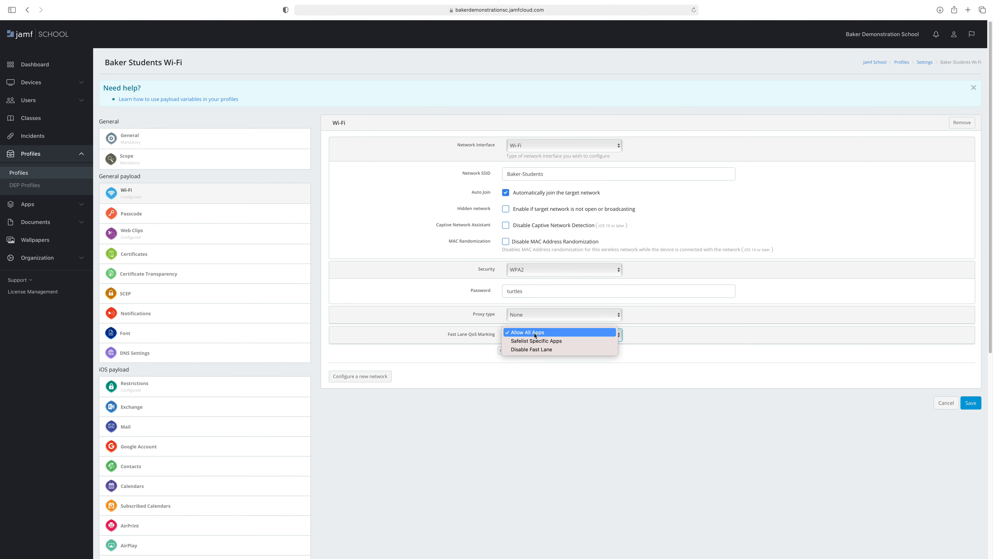
pyautogui.click(469, 340)
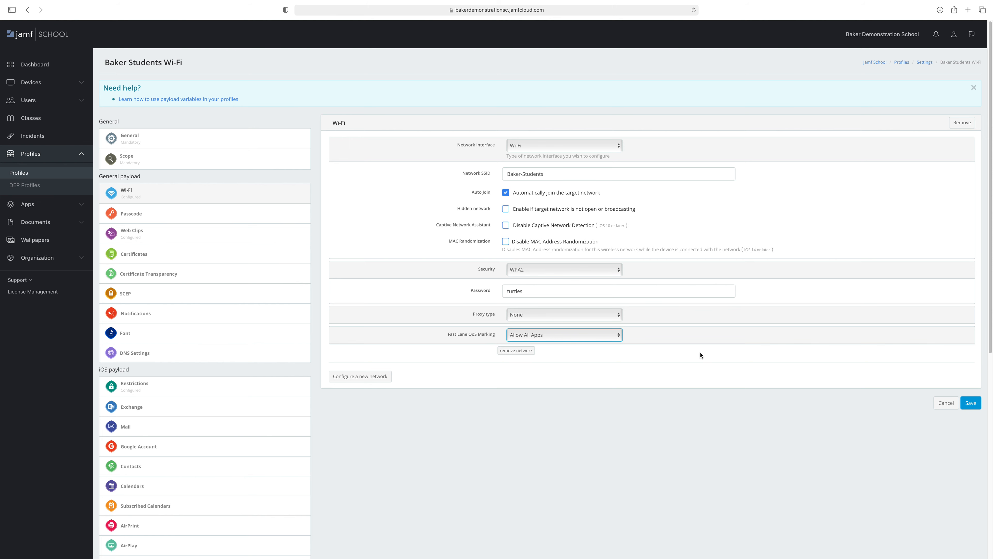
pyautogui.click(972, 404)
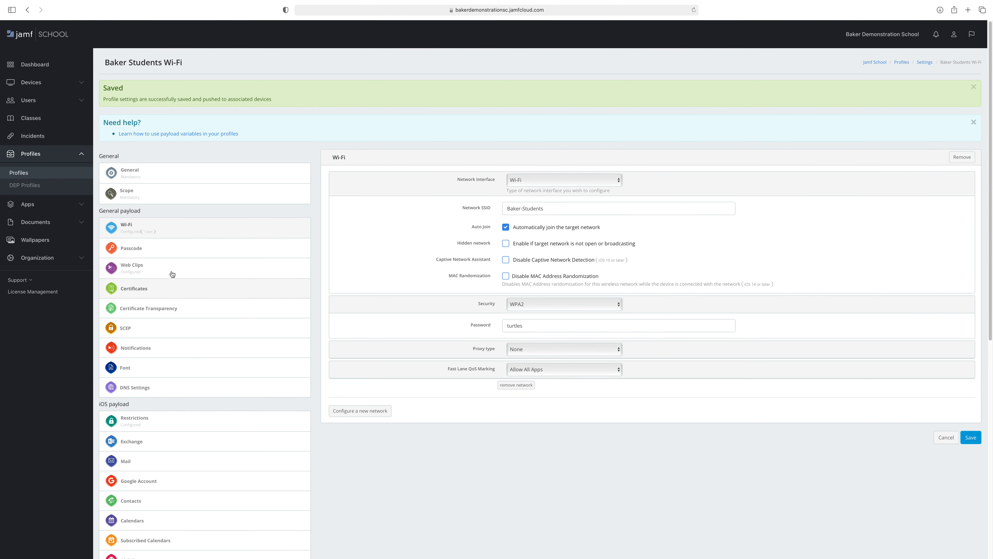
# Step: Remove the Web Clips payload and save the profile
pyautogui.click(146, 272)
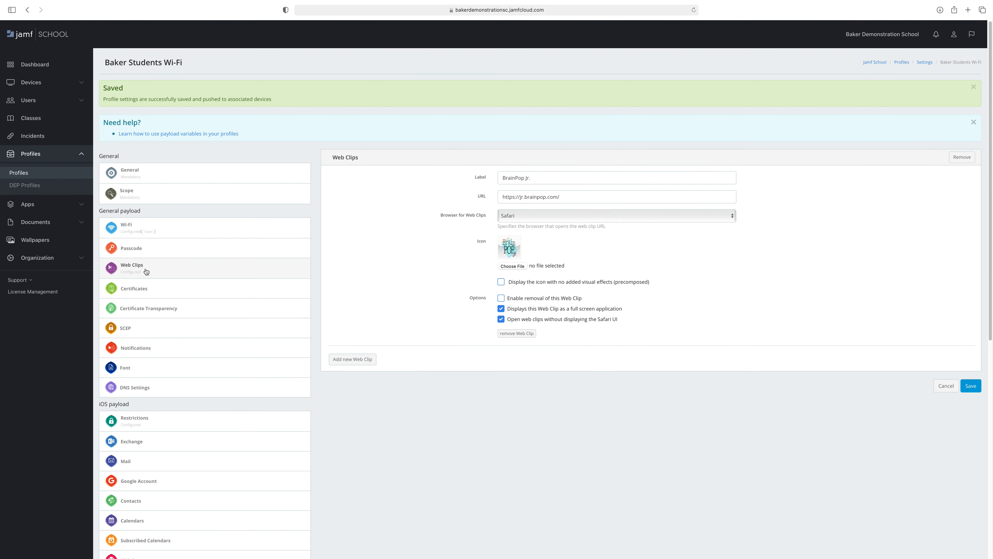
pyautogui.click(962, 157)
pyautogui.click(971, 221)
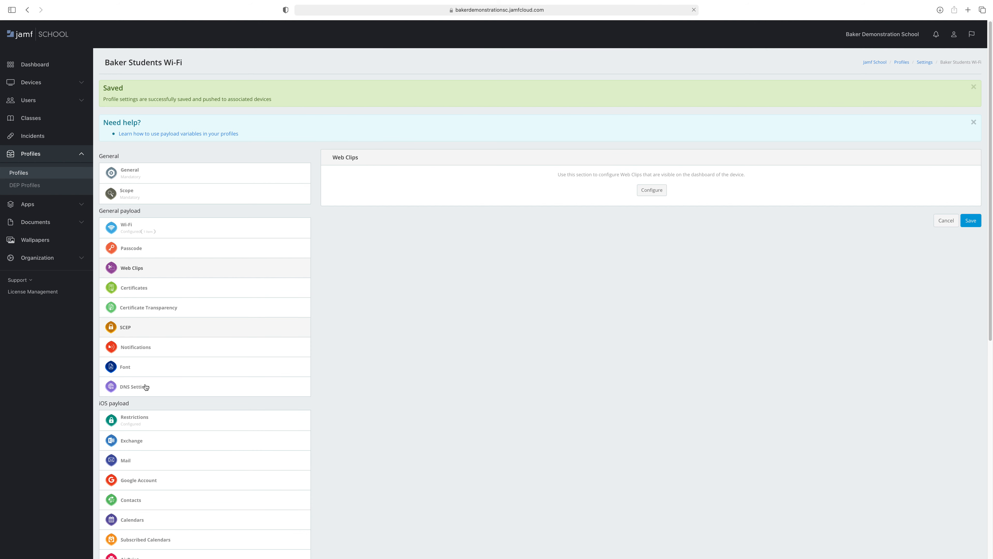
# Step: Remove the Restrictions and Web Content Filter payloads and save the profile
pyautogui.click(145, 427)
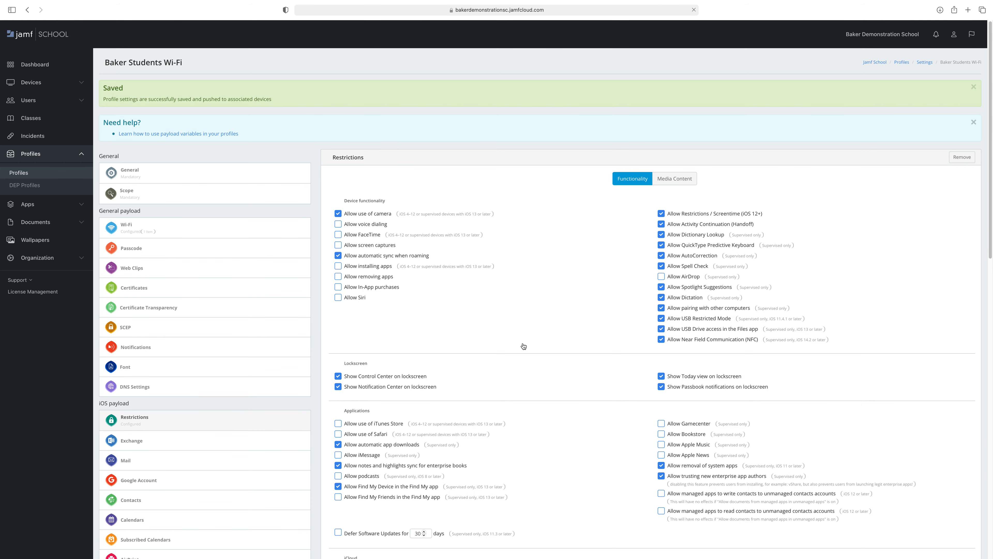
pyautogui.click(957, 158)
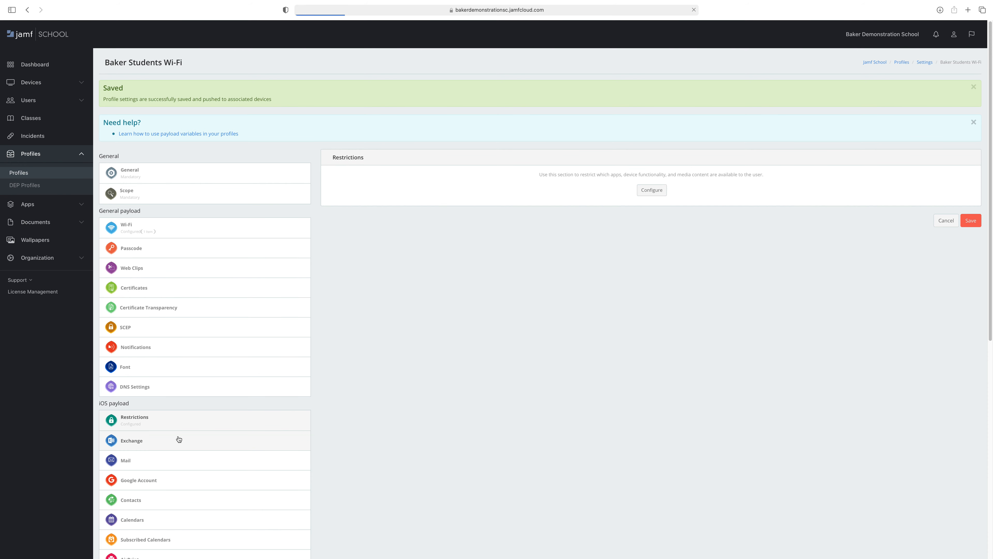
pyautogui.scroll(-10, 179, 439)
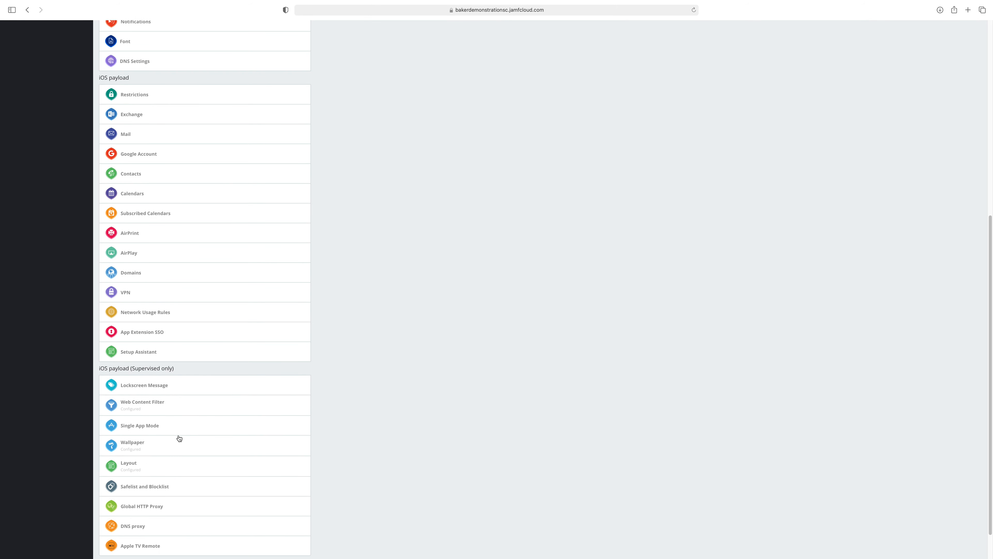
pyautogui.click(169, 411)
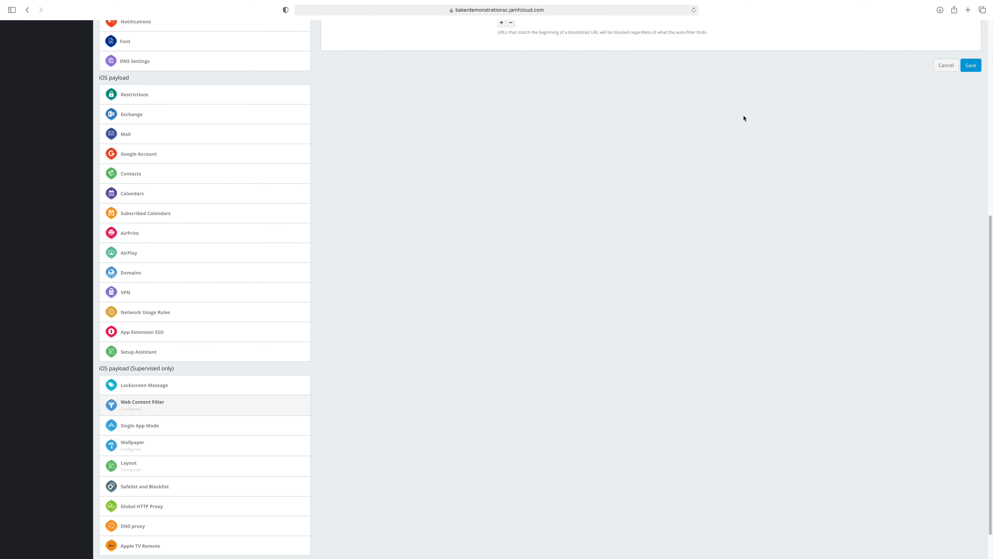
pyautogui.scroll(10, 744, 118)
pyautogui.click(968, 158)
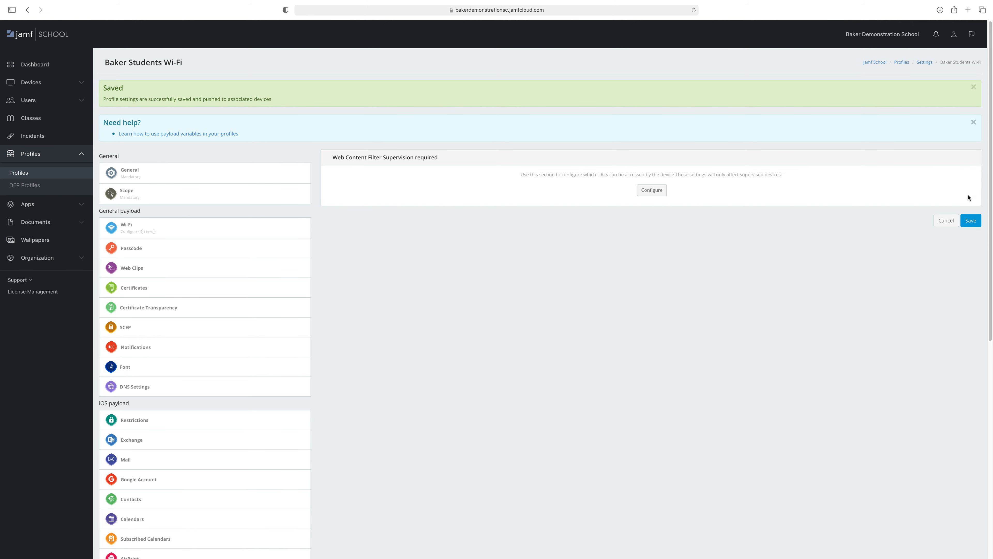
pyautogui.click(973, 221)
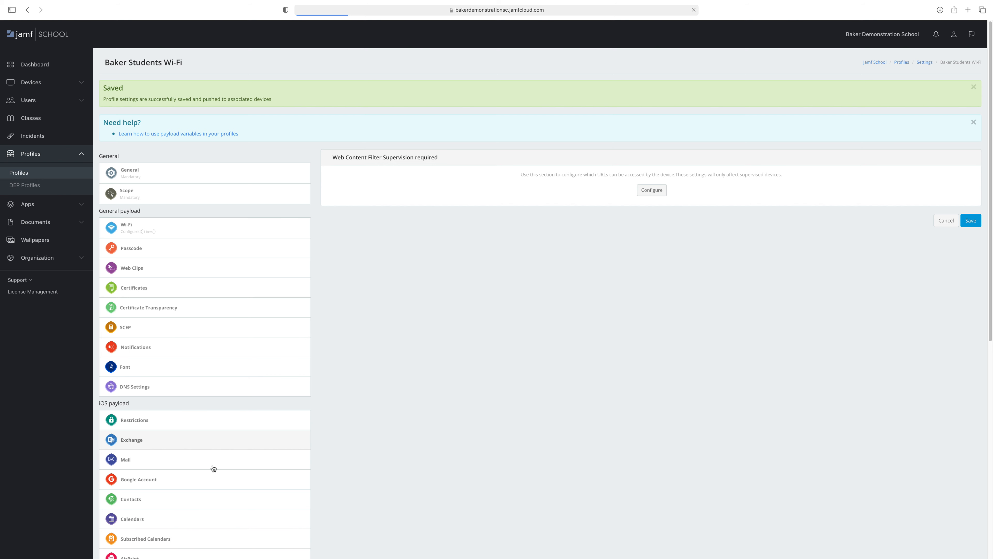
pyautogui.scroll(-10, 214, 467)
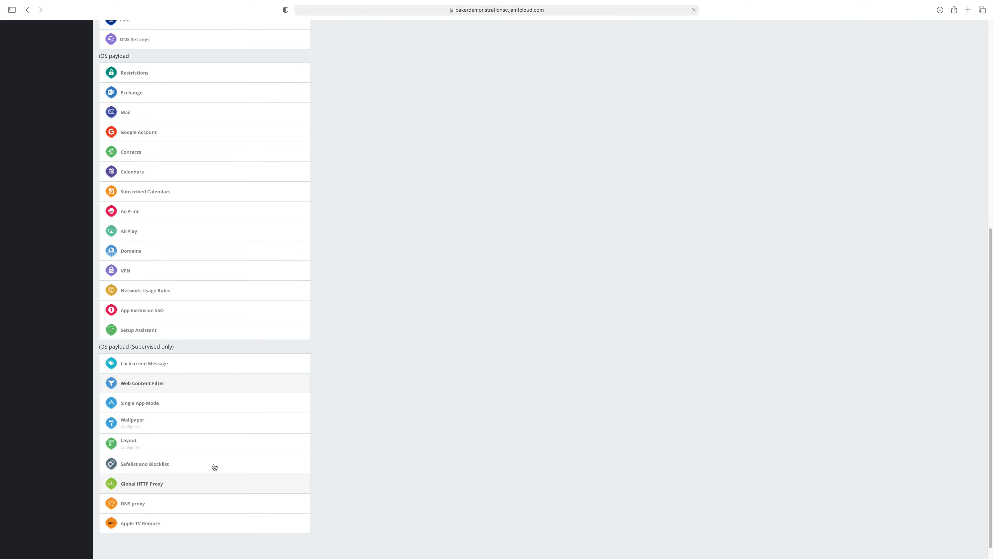
# Step: Remove the Wallpaper payload from the profile and save the profile
pyautogui.click(155, 425)
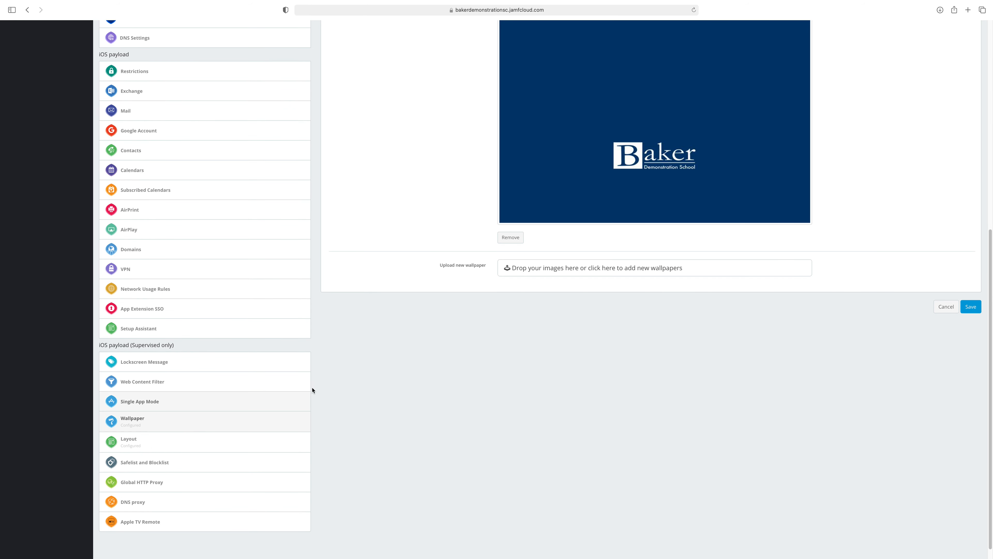
pyautogui.scroll(10, 807, 233)
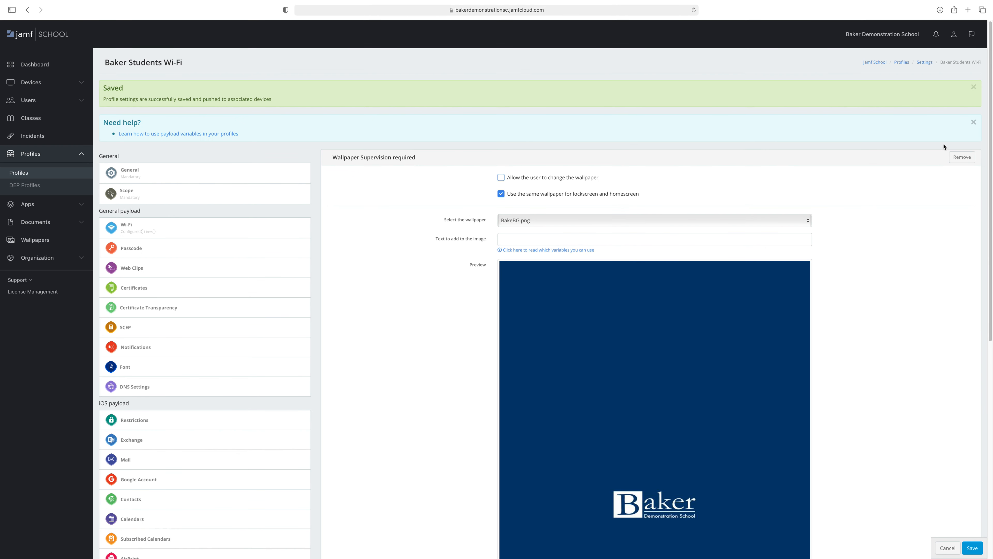
pyautogui.click(968, 160)
pyautogui.click(971, 221)
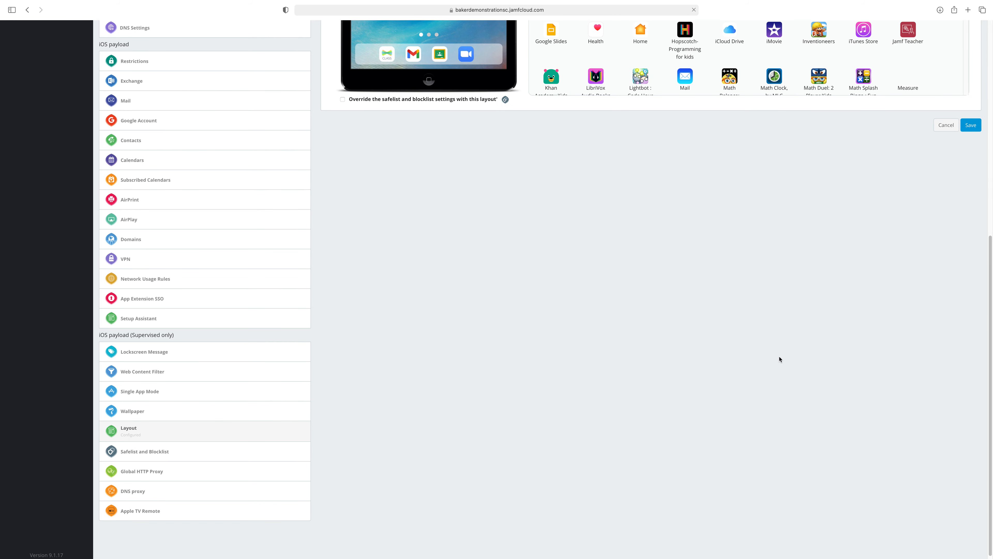
# Step: Remove the Layout payload from the profile and save the profile
pyautogui.scroll(10, 837, 312)
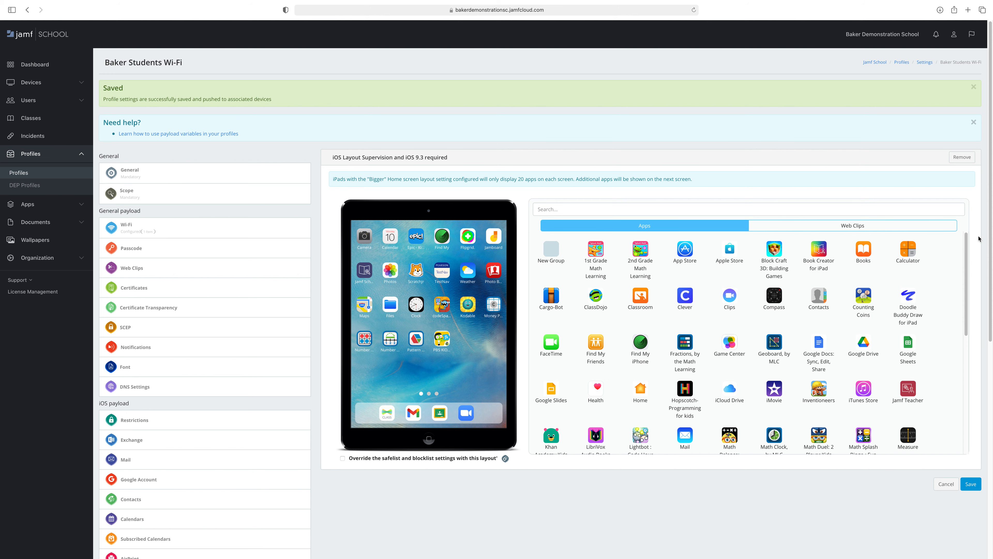
pyautogui.click(961, 157)
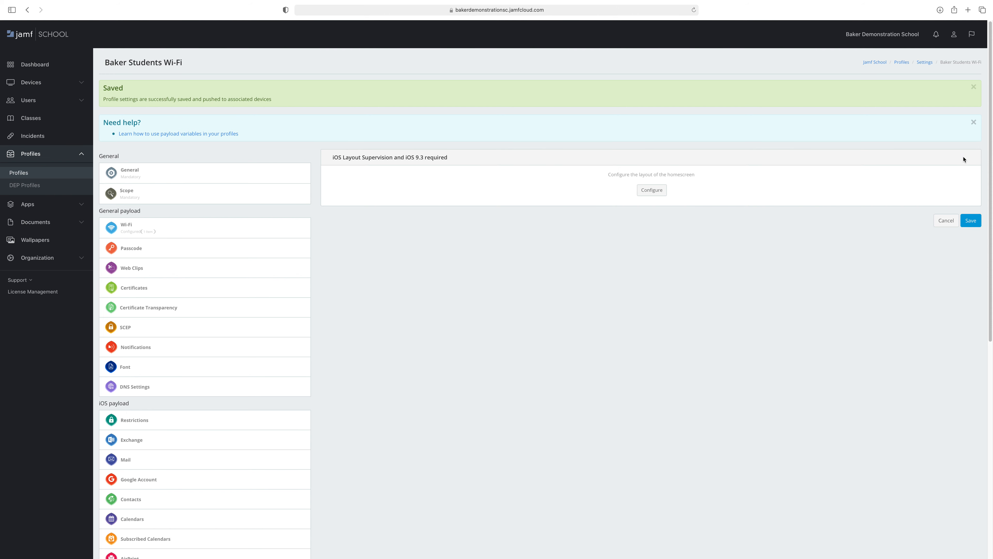
pyautogui.click(972, 225)
# Step: Open the Wi-Fi payload to review its configured network settings
pyautogui.scroll(-10, 354, 494)
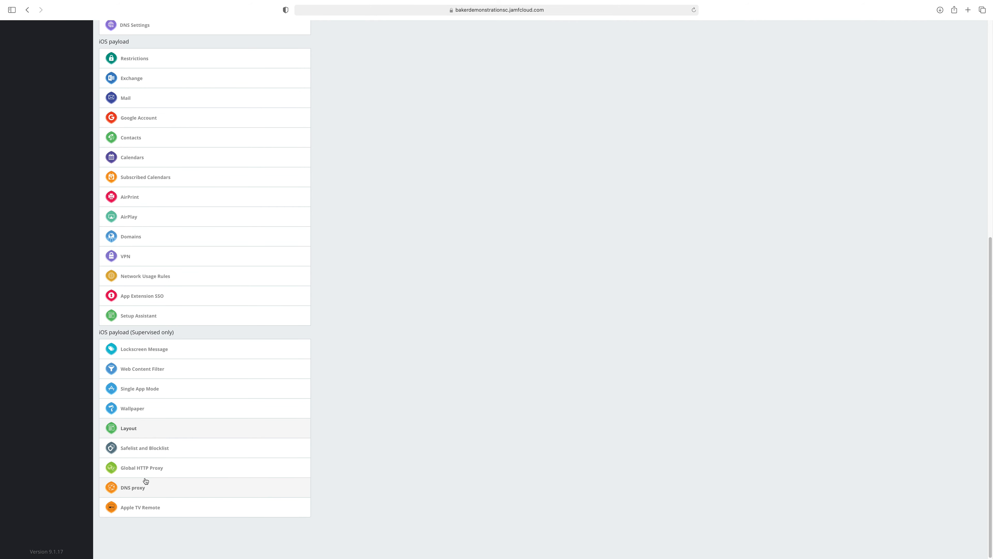
pyautogui.scroll(10, 152, 387)
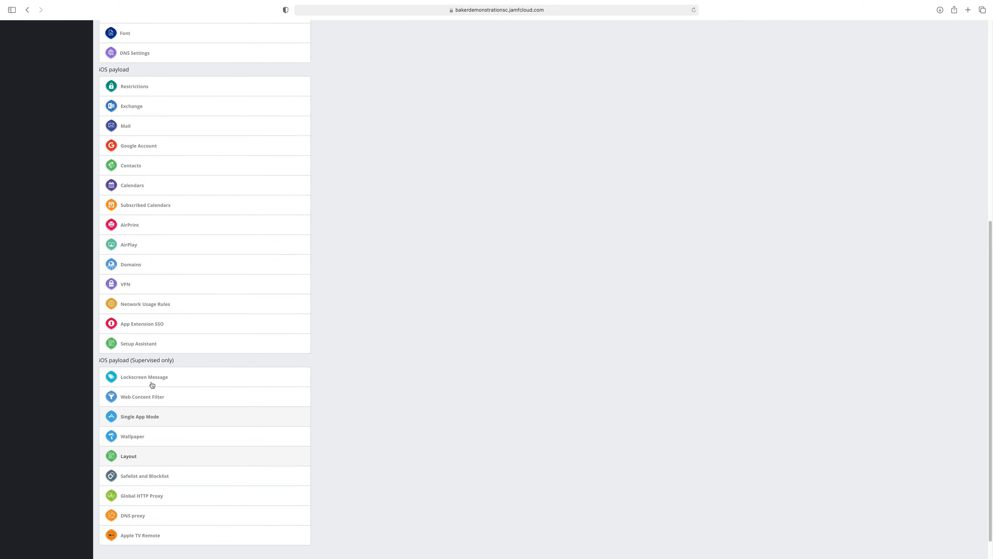
pyautogui.click(141, 214)
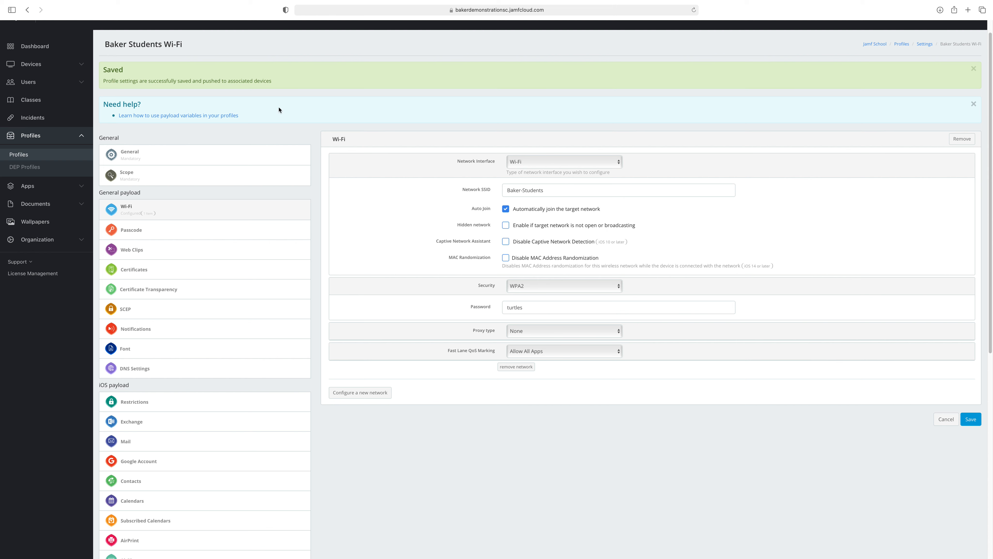
# Step: Exit full screen and close the browser window
pyautogui.moveTo(54, 2)
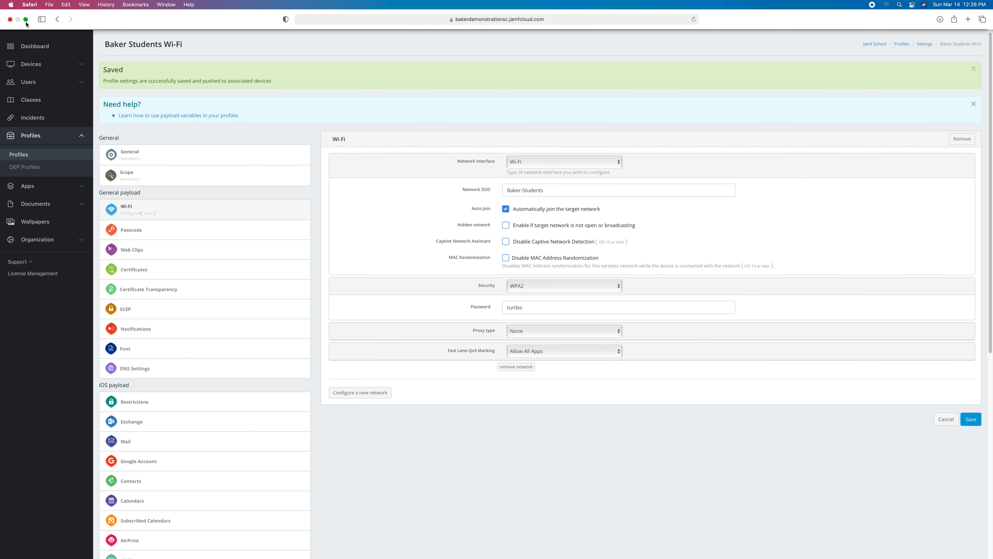
pyautogui.click(26, 20)
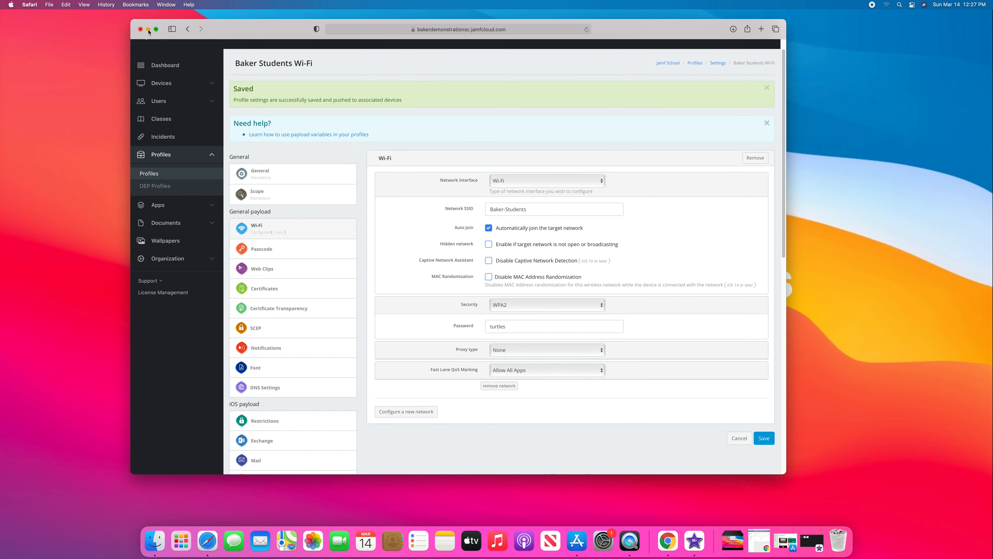
pyautogui.click(149, 29)
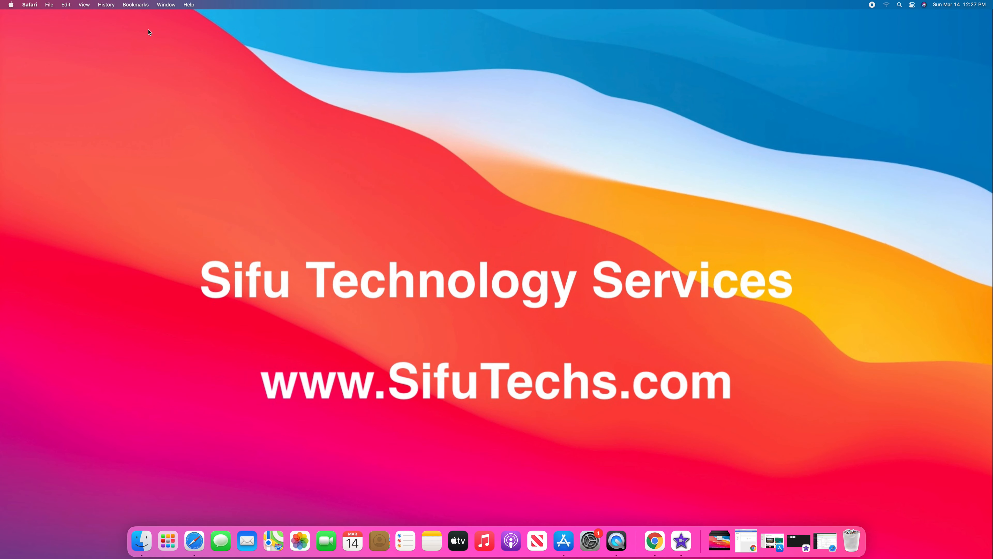